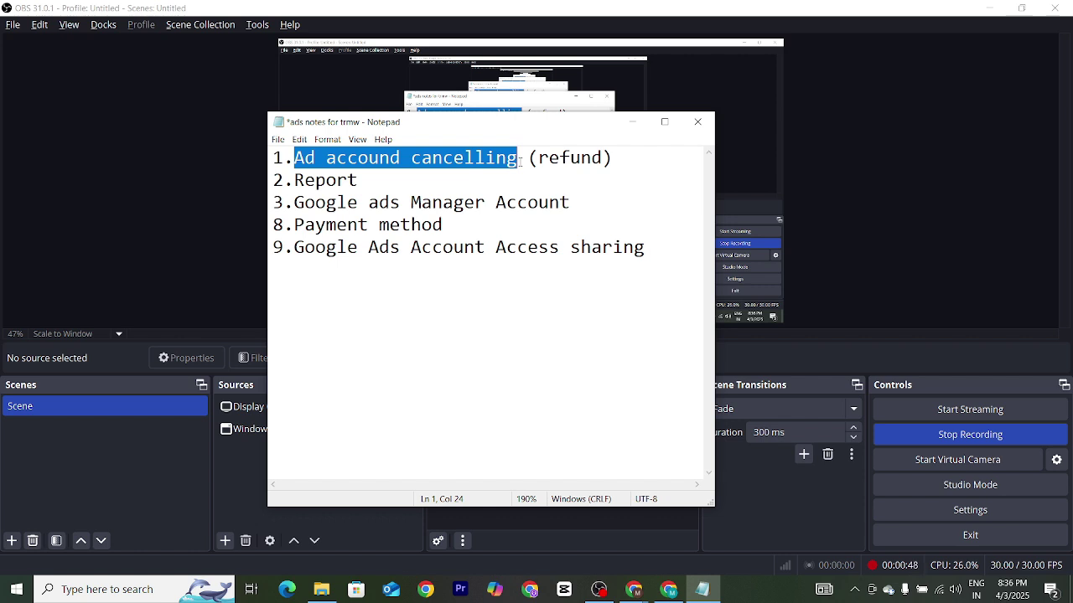
- Switch to Google Ads in Chrome and review the current account's overview and the list of available Google Ads accounts
click(668, 589)
scroll(587, 356, down, 1)
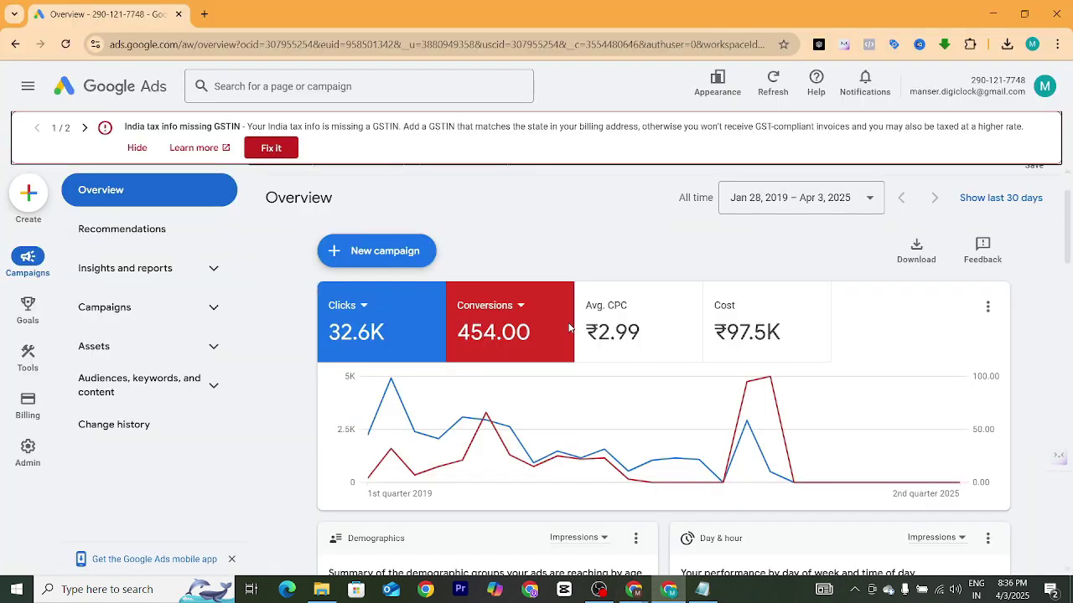
scroll(419, 252, up, 1)
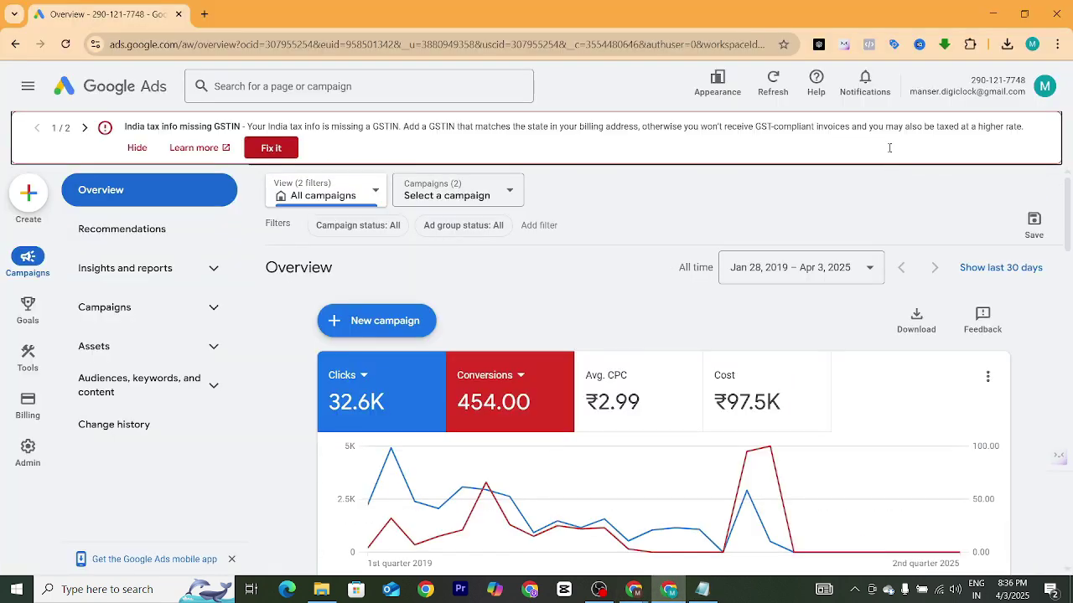
drag(966, 80, 1026, 81)
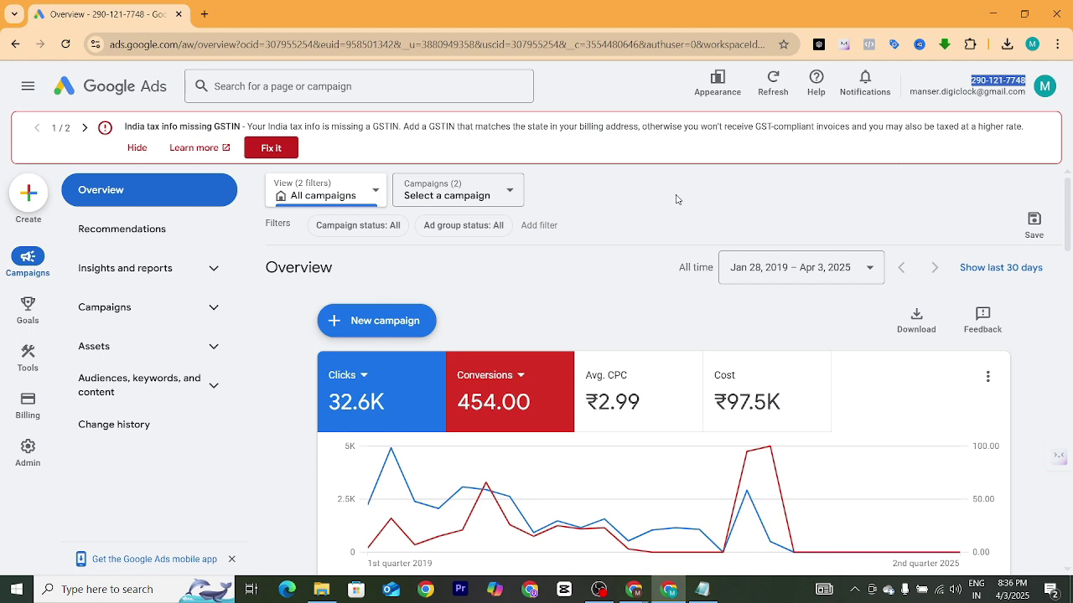
click(1043, 87)
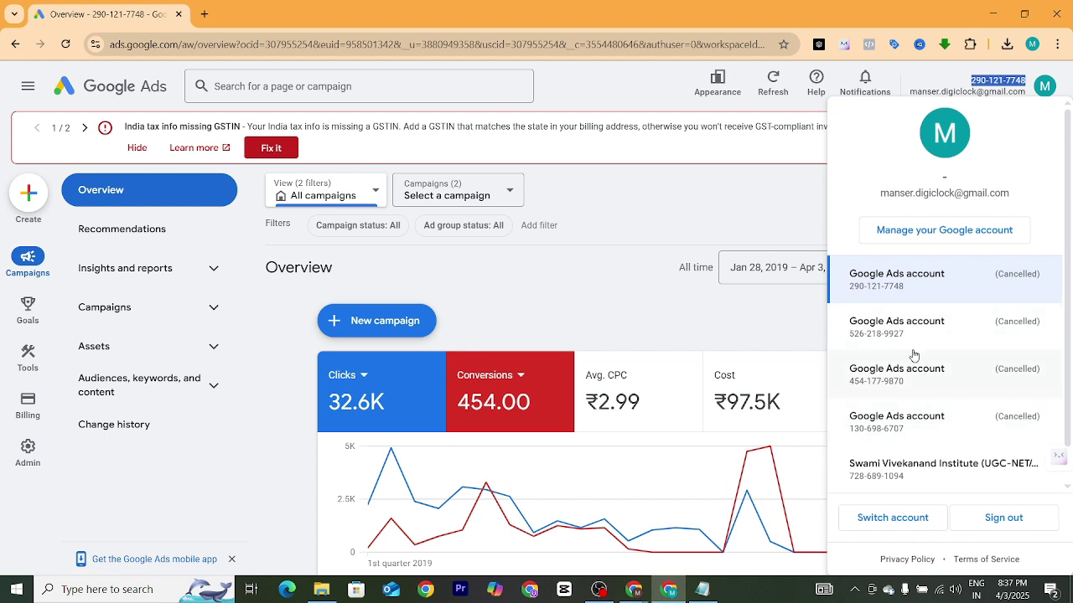
scroll(922, 338, down, 1)
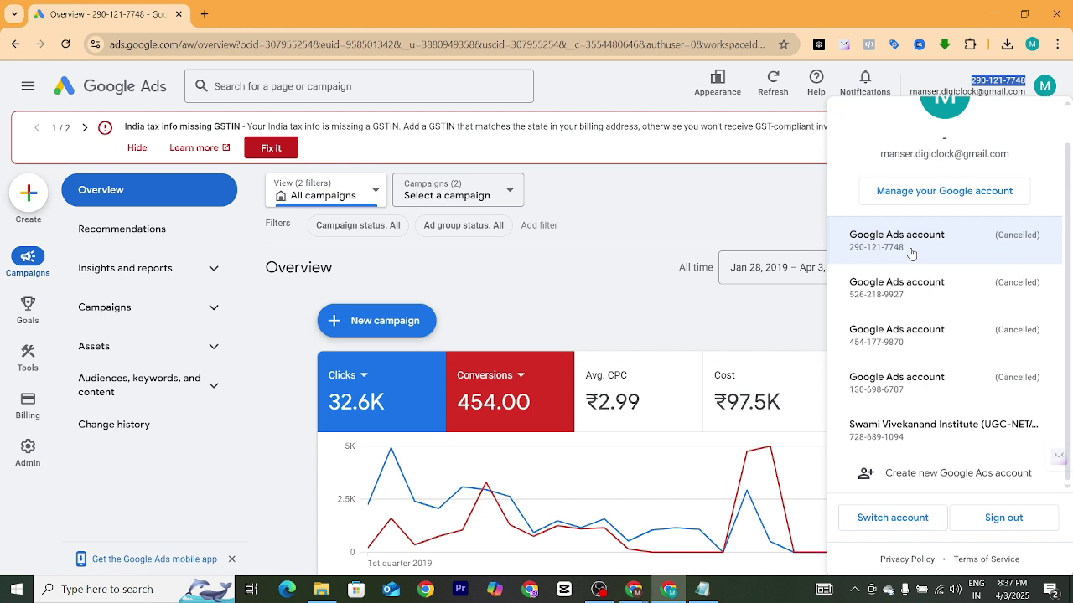
click(637, 224)
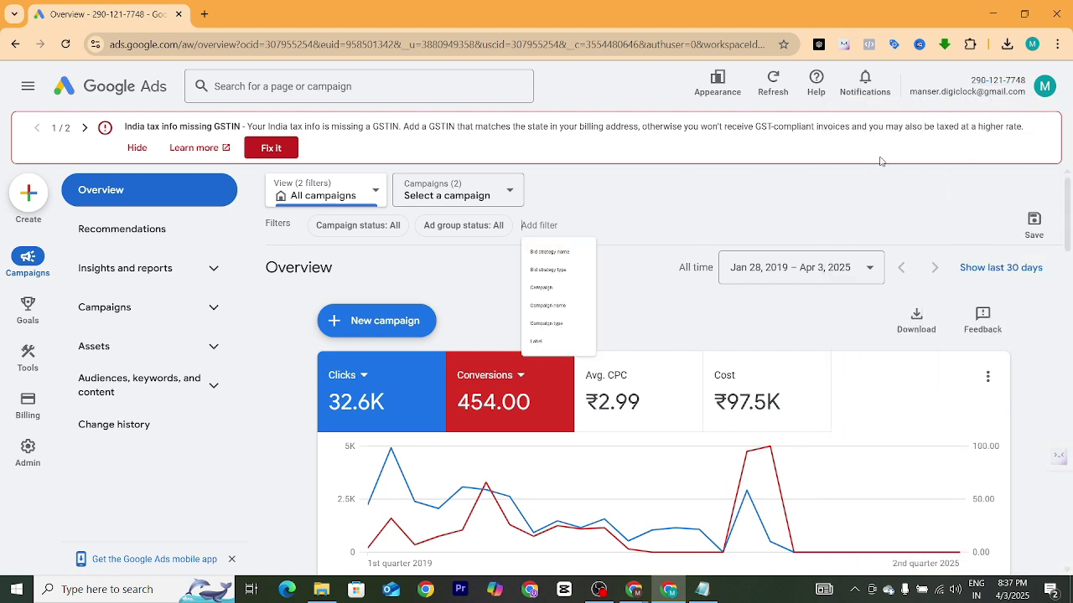
- Hide the missing GSTIN notice and examine the account status in this account's preferences
click(137, 148)
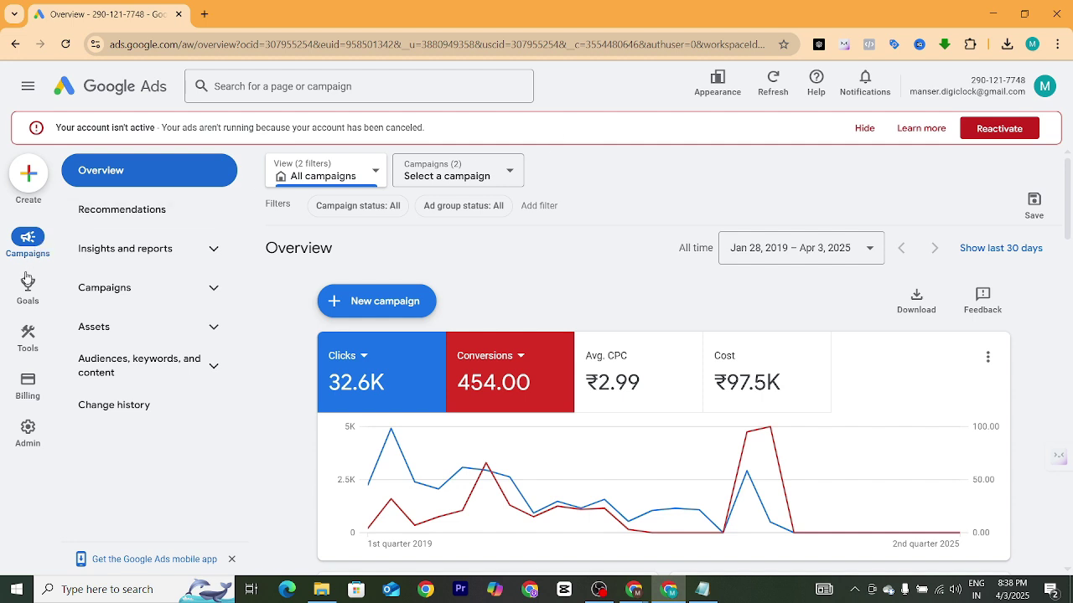
mouse_move(25, 447)
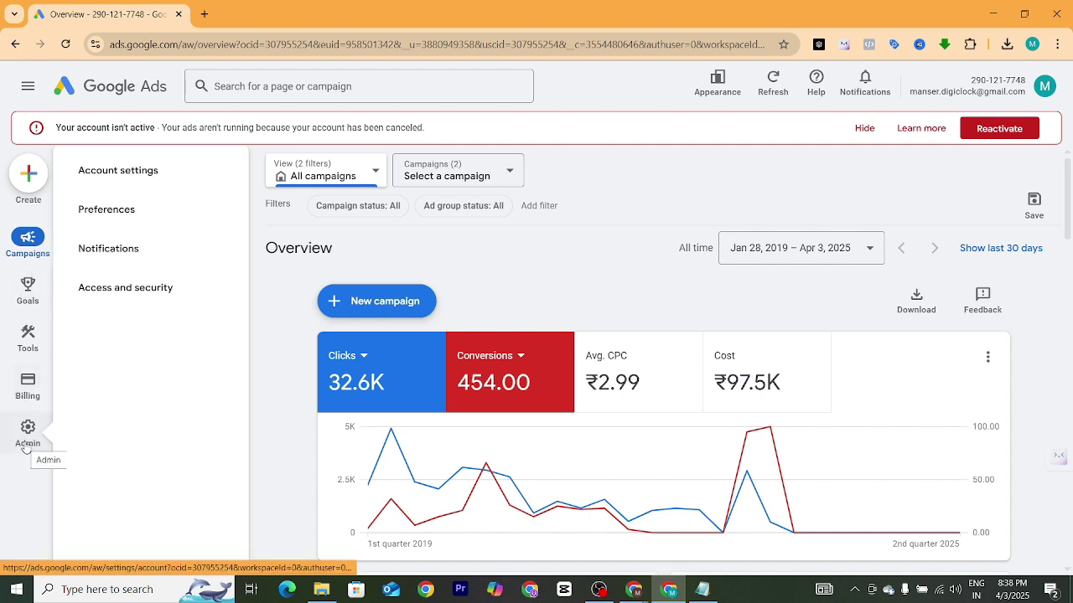
click(109, 211)
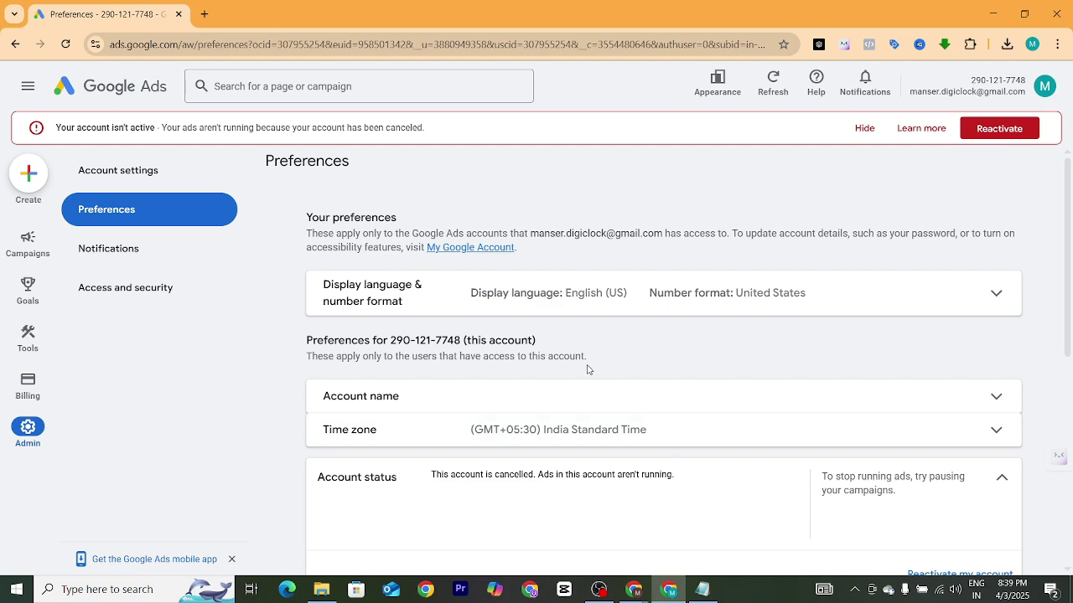
scroll(609, 336, down, 2)
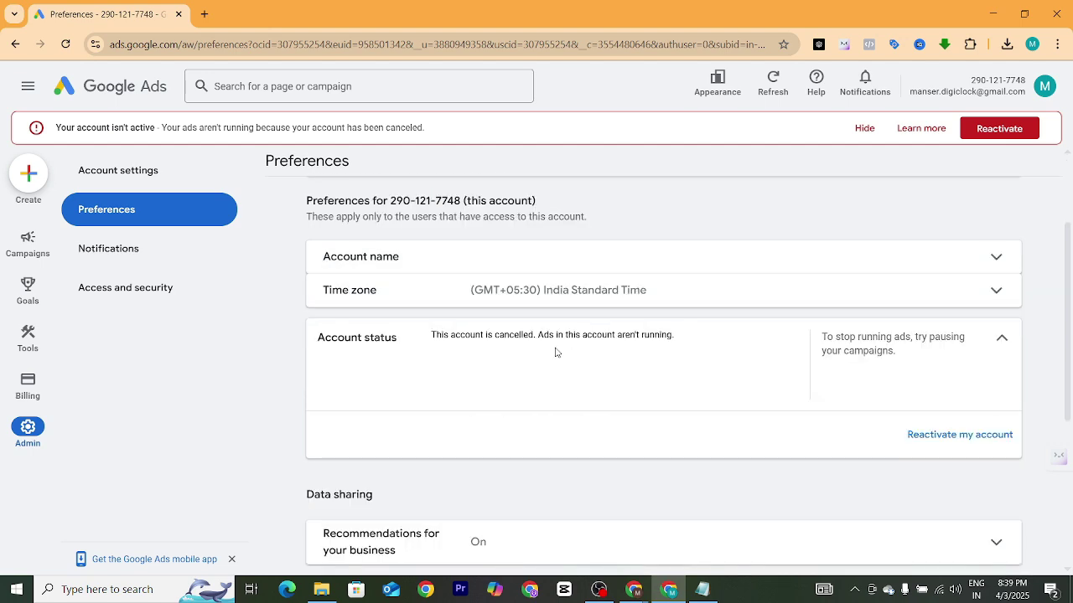
scroll(308, 347, down, 1)
drag(326, 344, 399, 270)
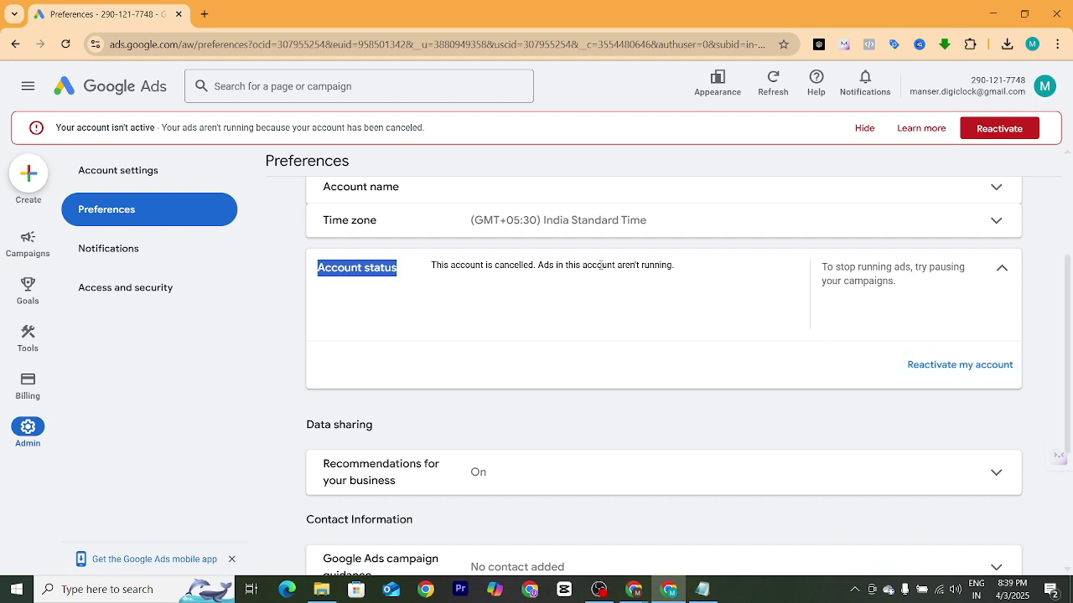
click(891, 368)
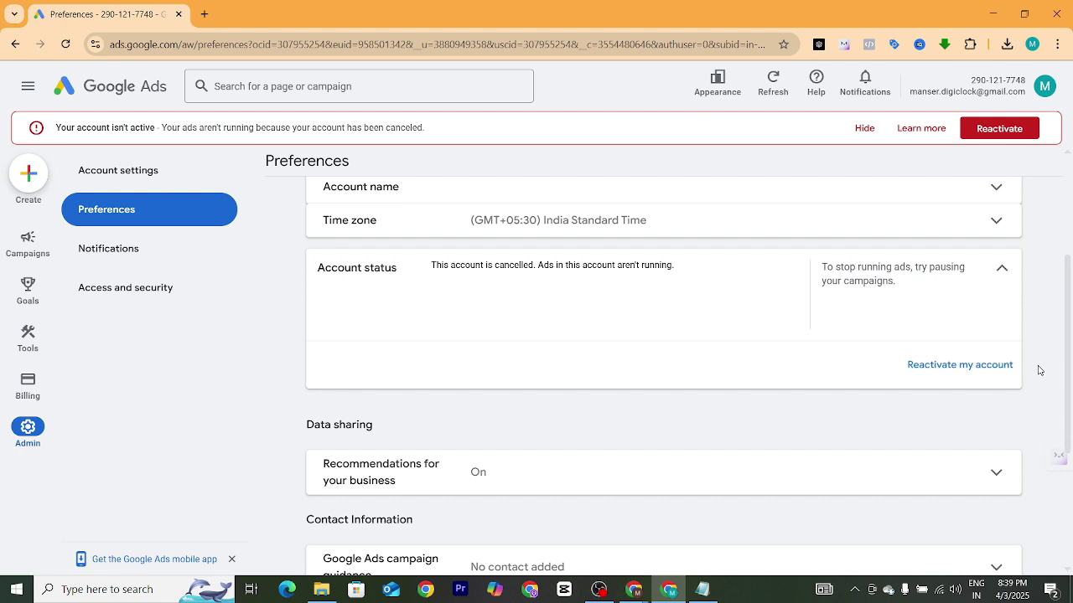
- Open the Swami Vivekanand Institute account from the list of Google Ads accounts
click(1045, 87)
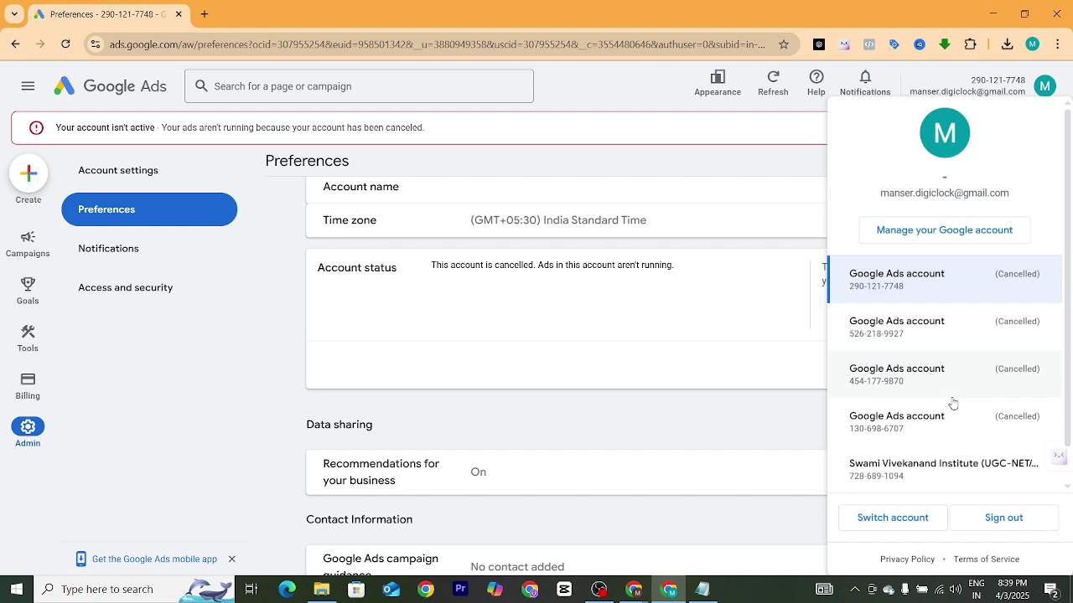
scroll(953, 404, down, 1)
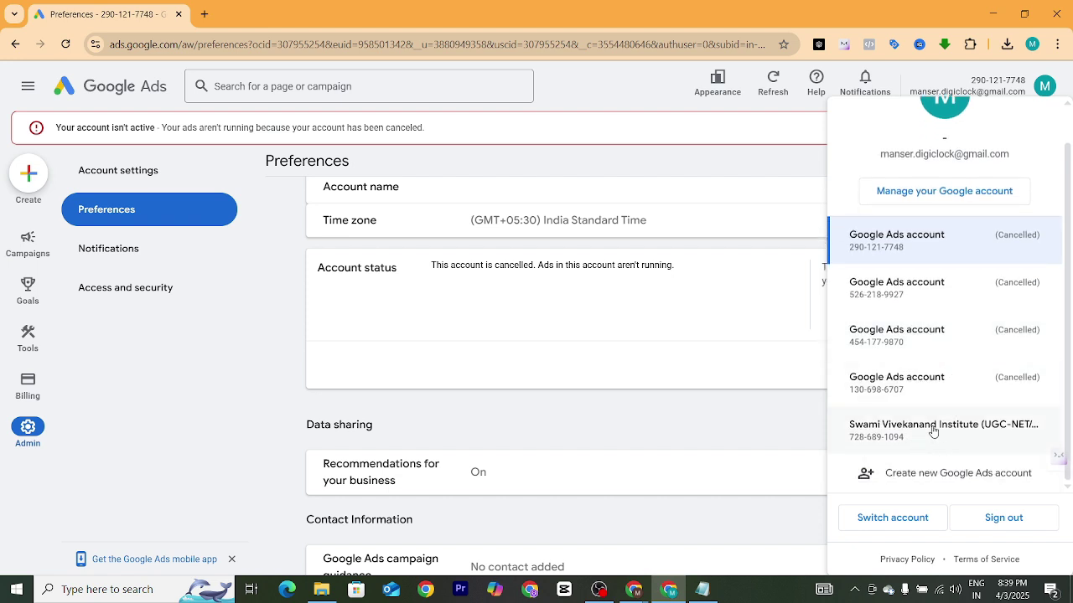
click(1010, 428)
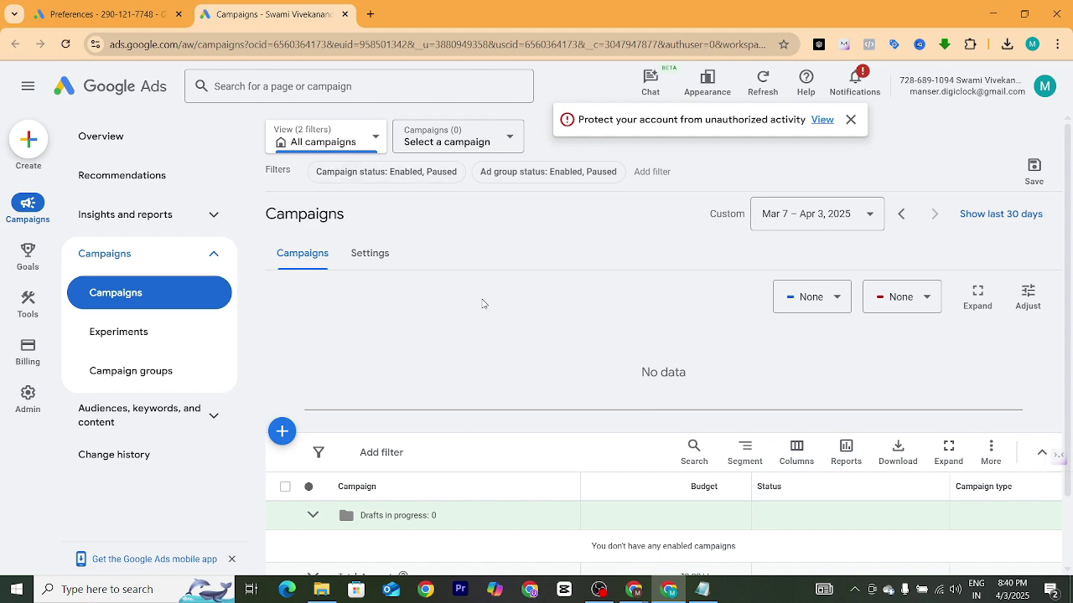
- Open the Swami Vivekanand Institute account's preferences and dismiss the unauthorized activity alert
mouse_move(25, 400)
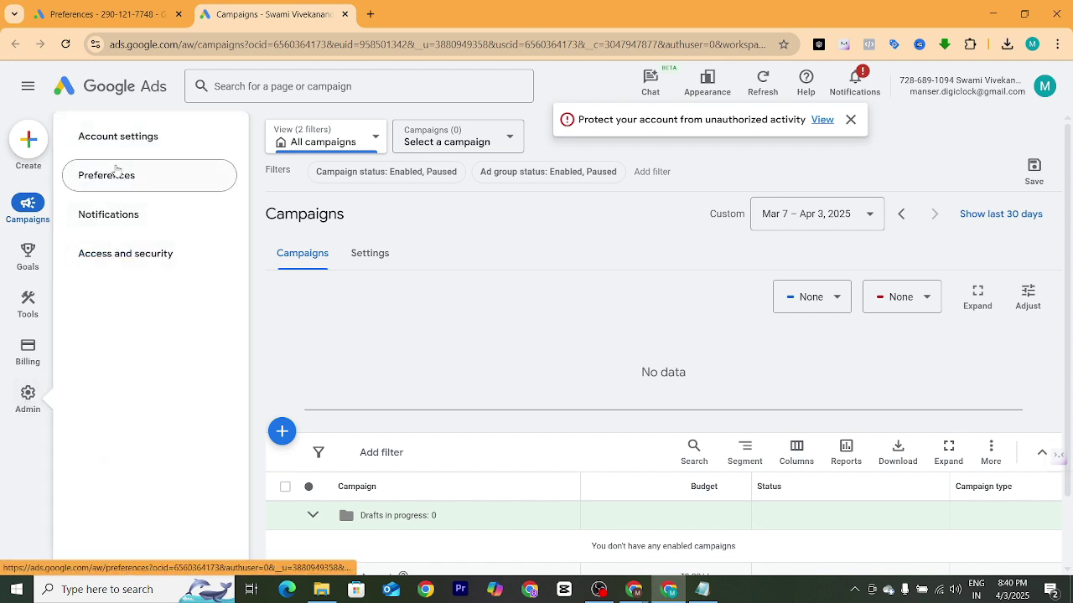
click(118, 176)
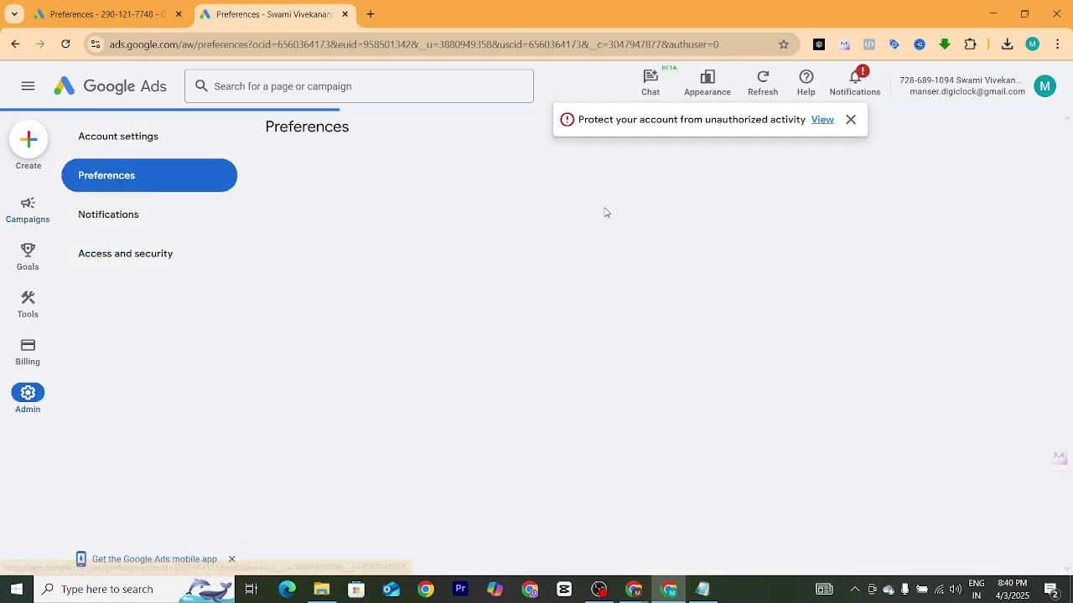
click(850, 121)
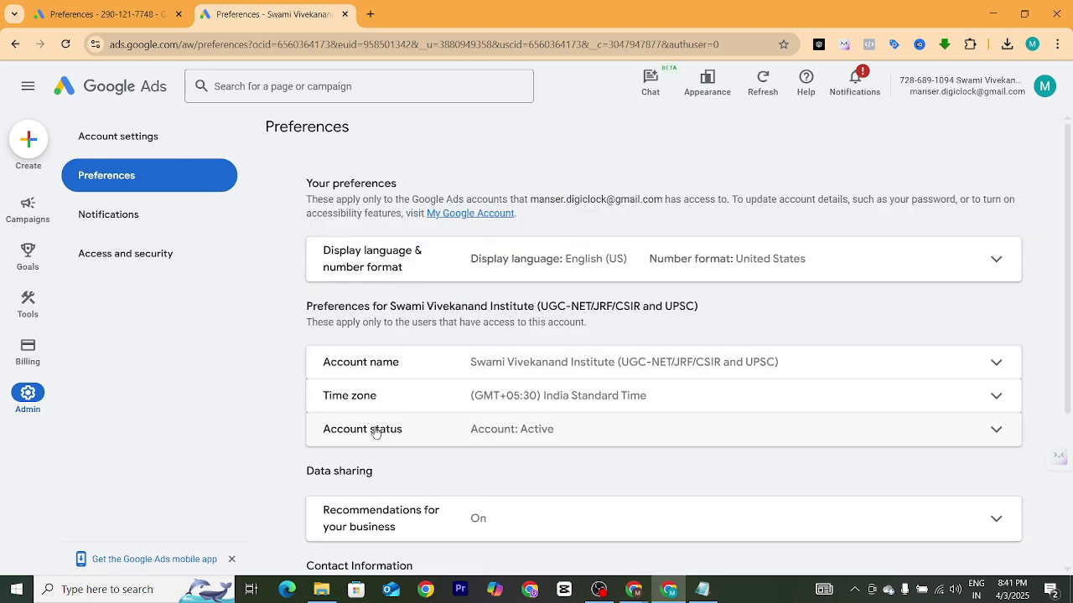
- Cancel the Swami Vivekanand Institute account through its account status setting and confirm the cancellation
drag(297, 441, 475, 434)
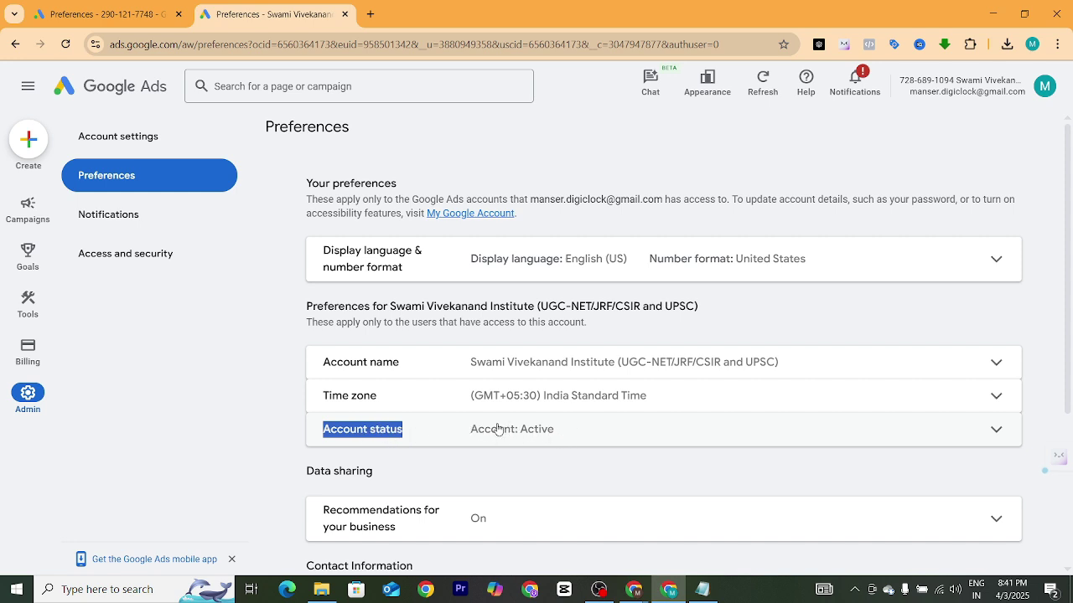
click(996, 433)
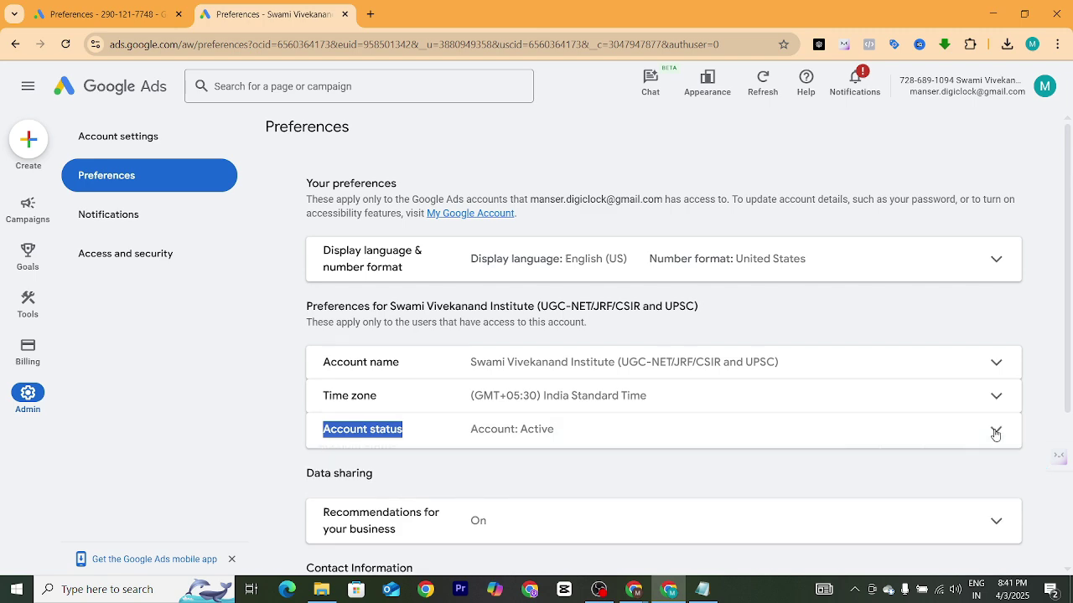
scroll(781, 360, down, 2)
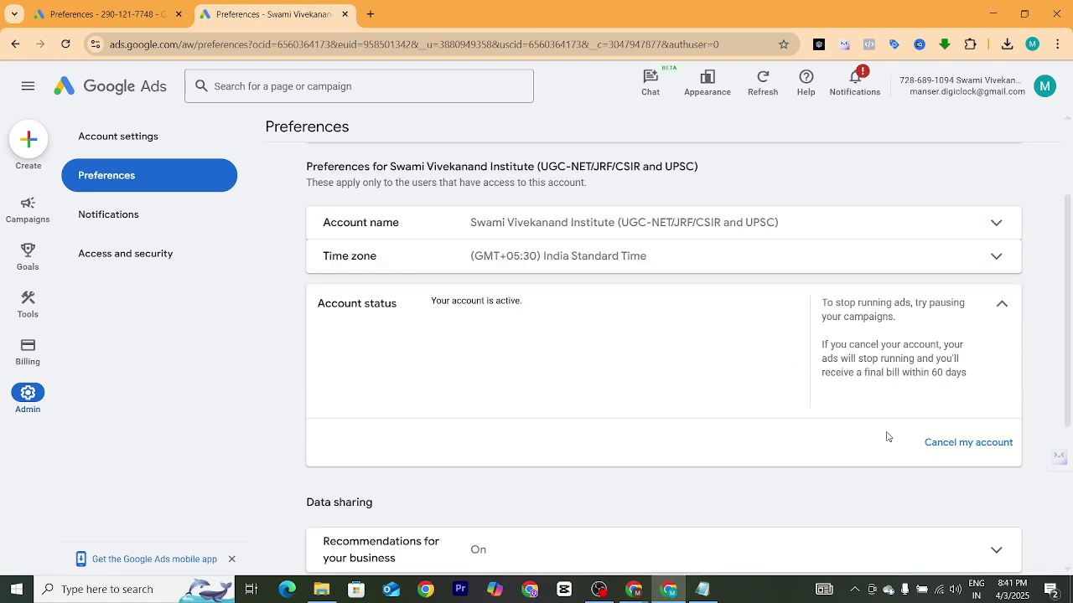
click(963, 450)
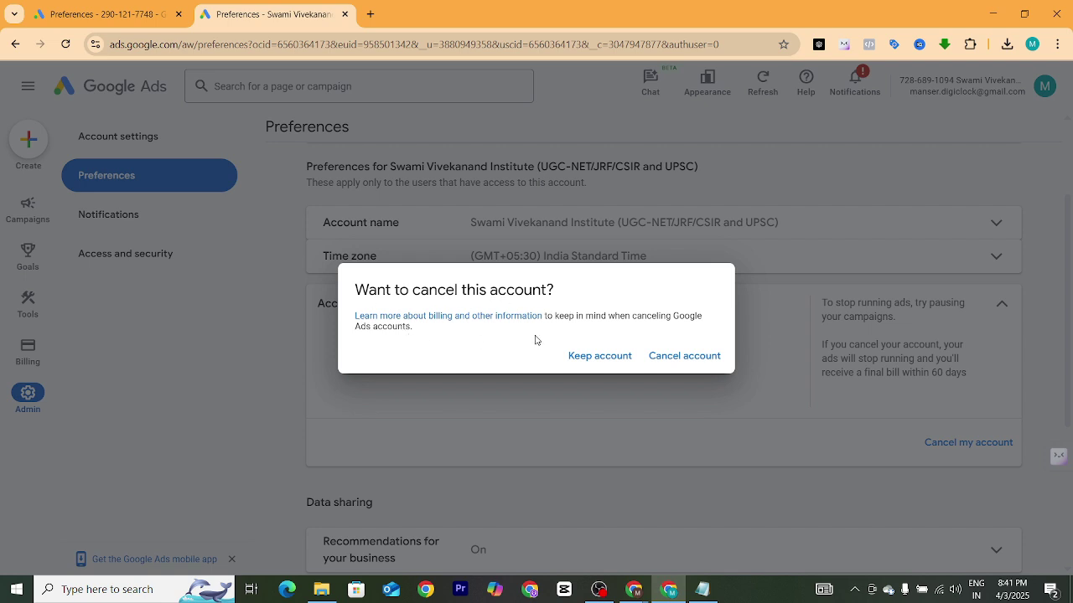
click(693, 363)
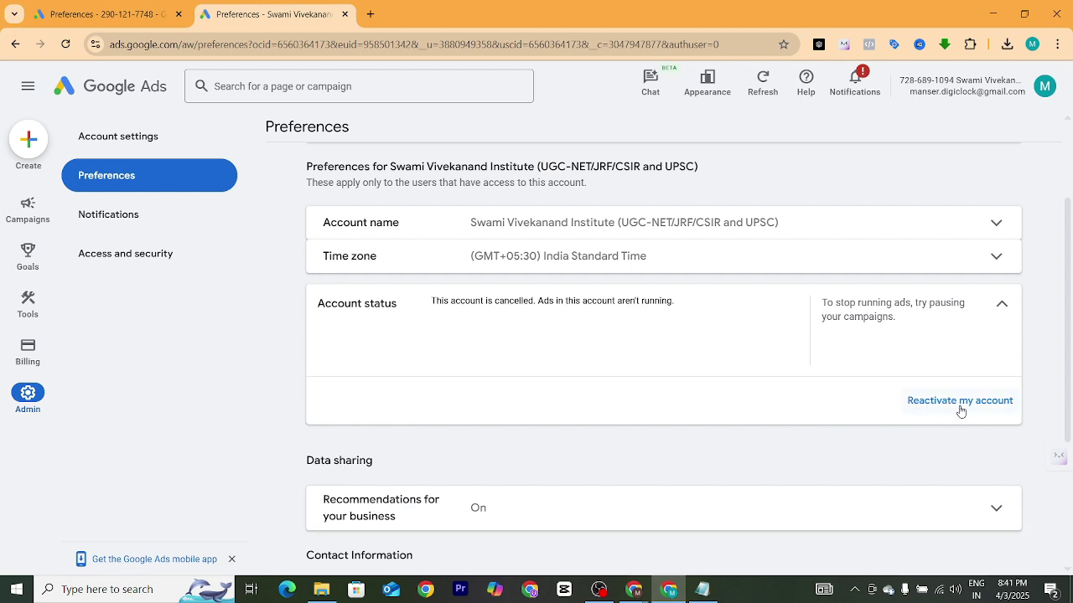
- Reload the cancelled account's preferences and check its billing setup page
scroll(756, 320, up, 2)
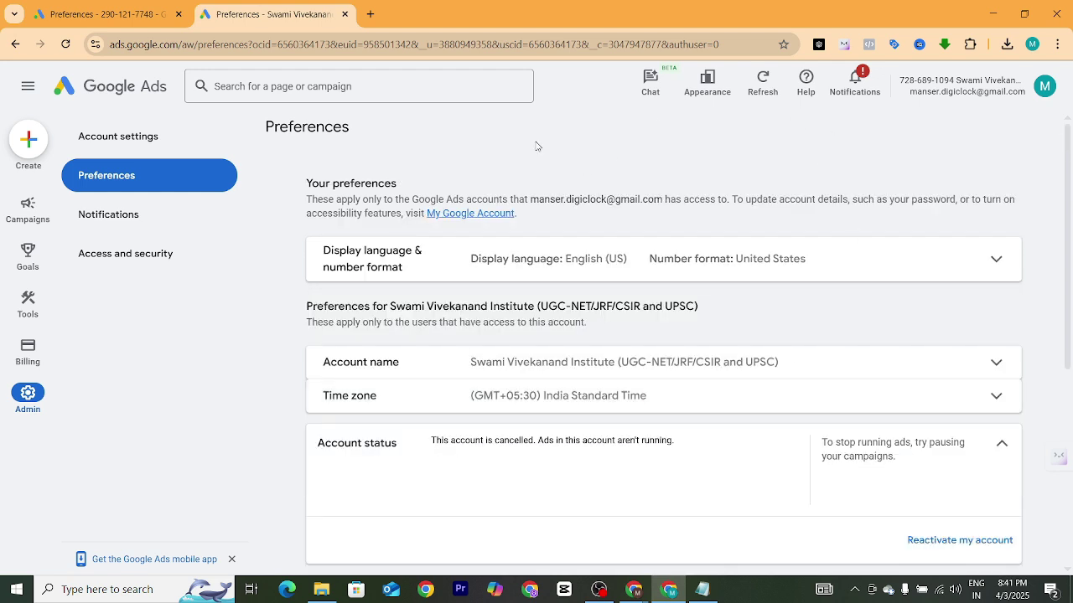
click(65, 44)
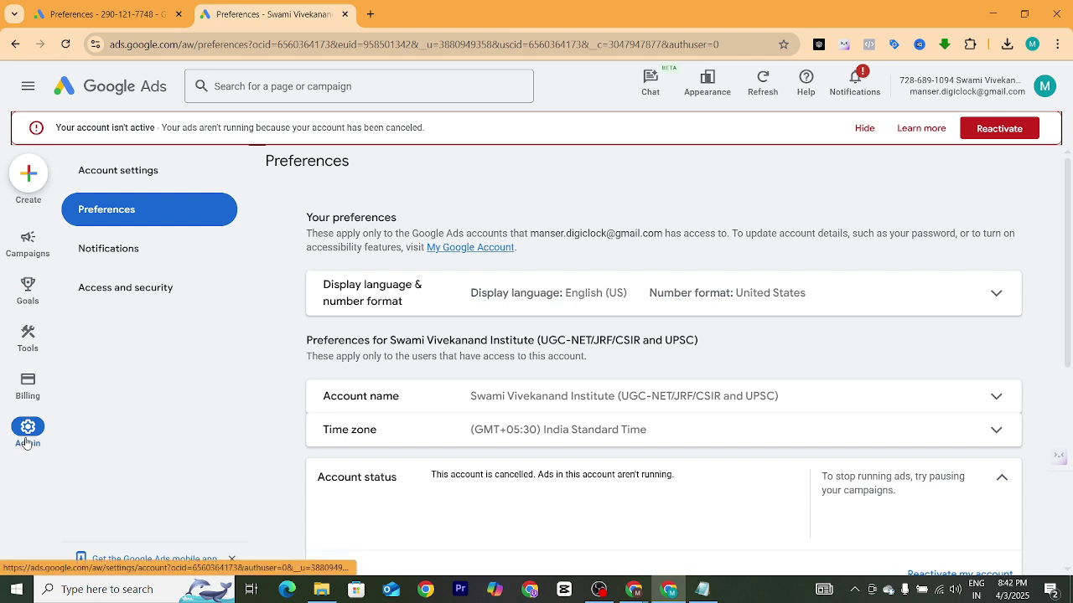
mouse_move(17, 391)
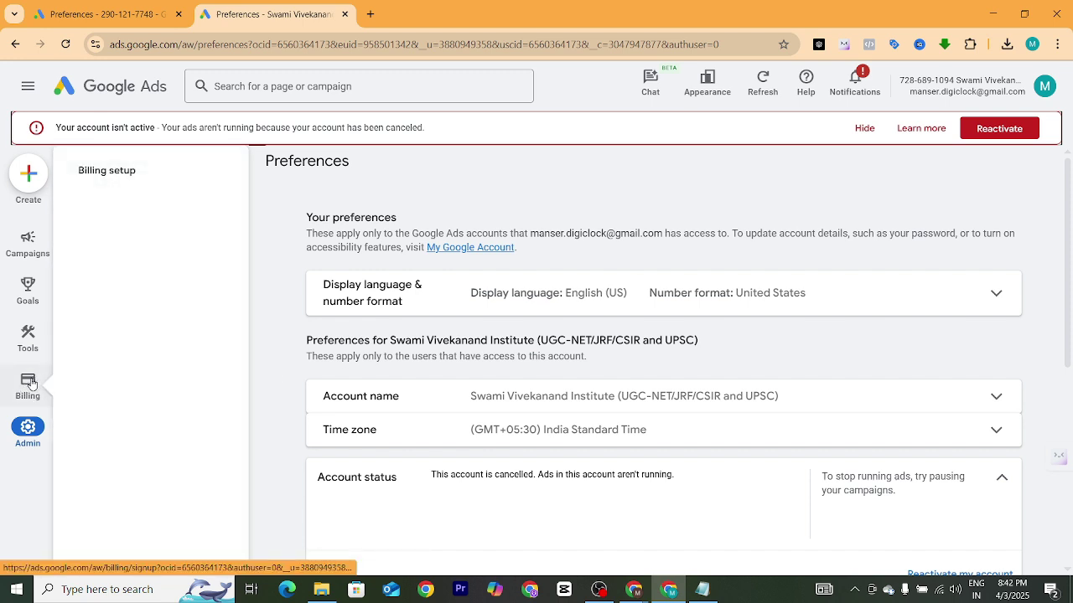
click(29, 383)
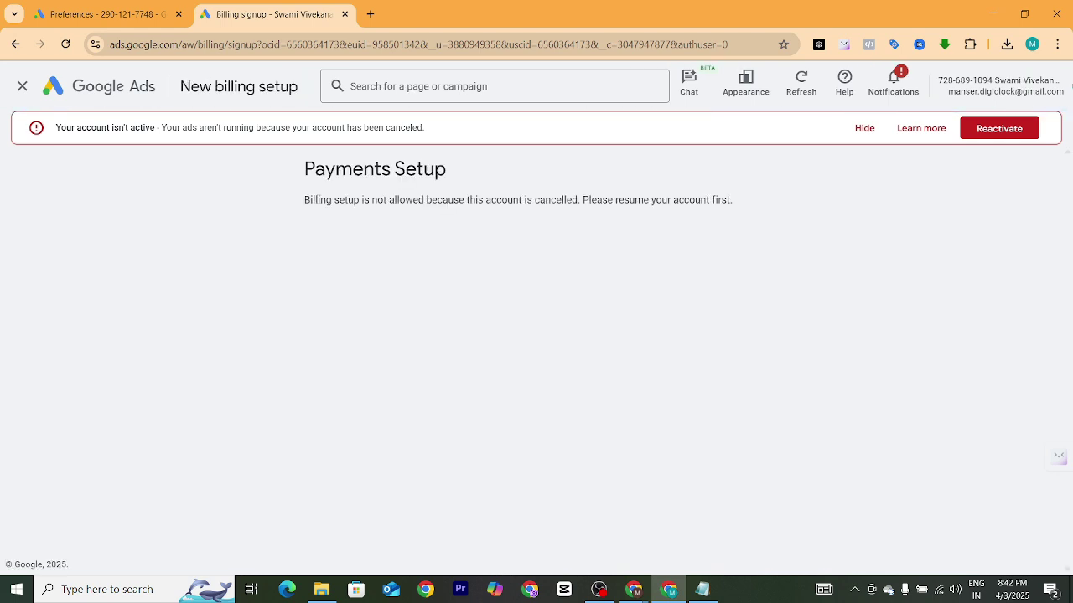
drag(306, 177, 474, 185)
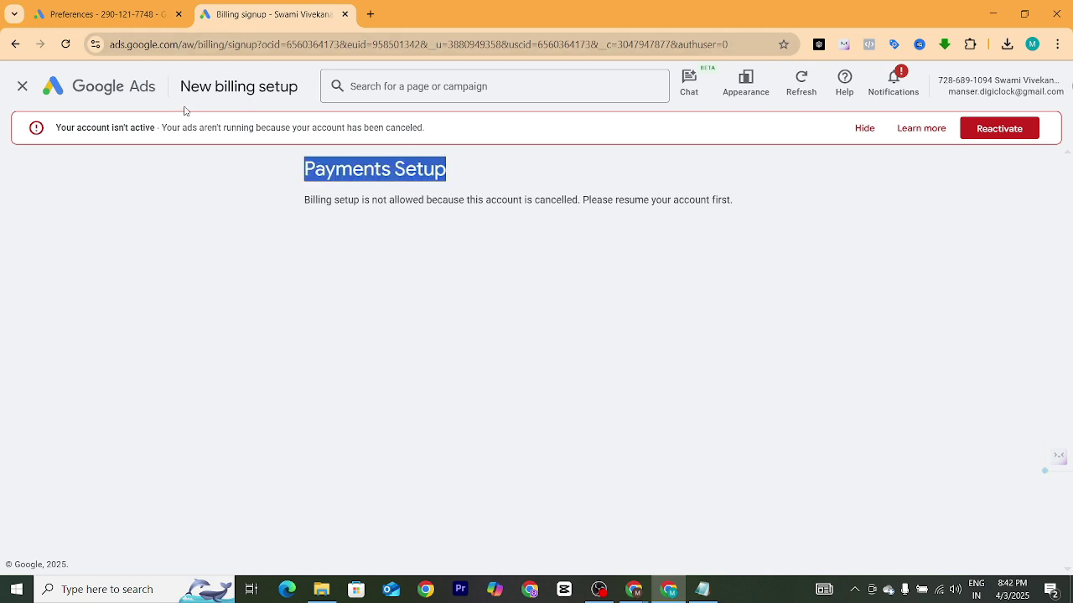
- Compare the billing options of both accounts, then open the billing summary of the first cancelled account
click(126, 15)
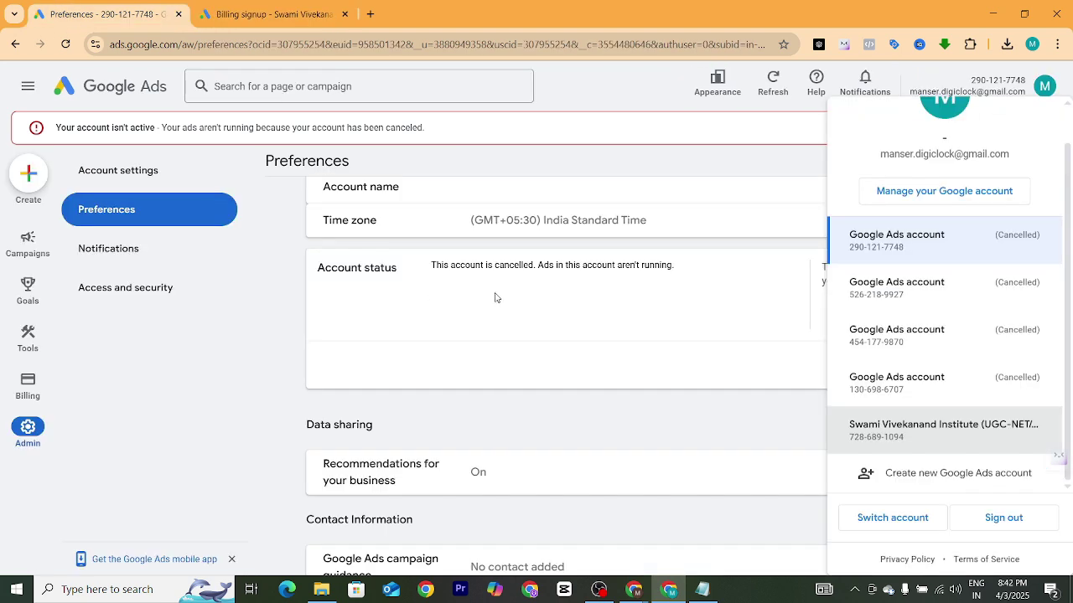
mouse_move(28, 397)
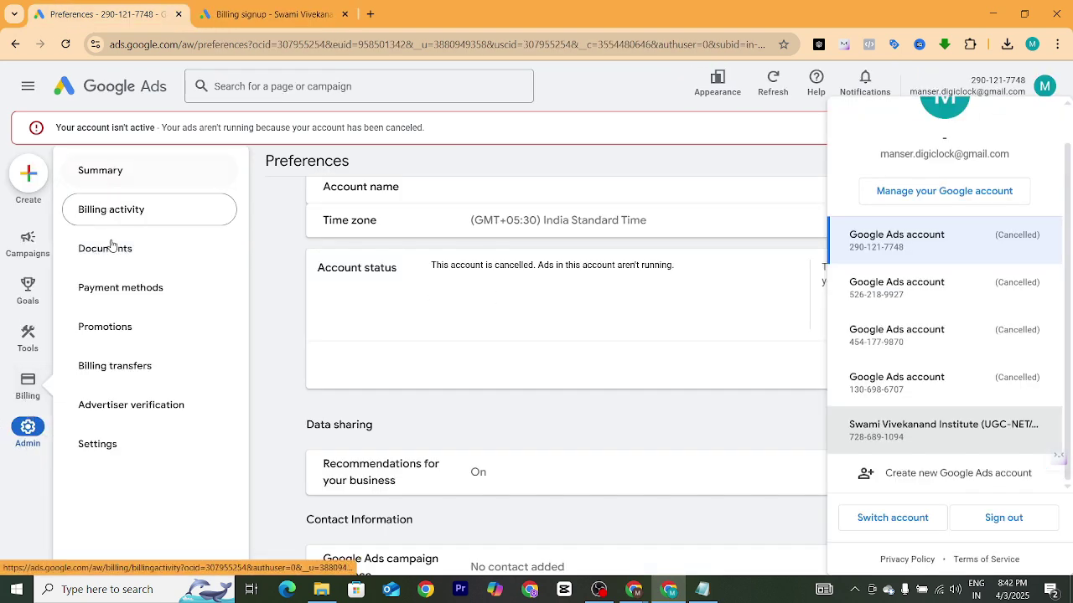
click(273, 10)
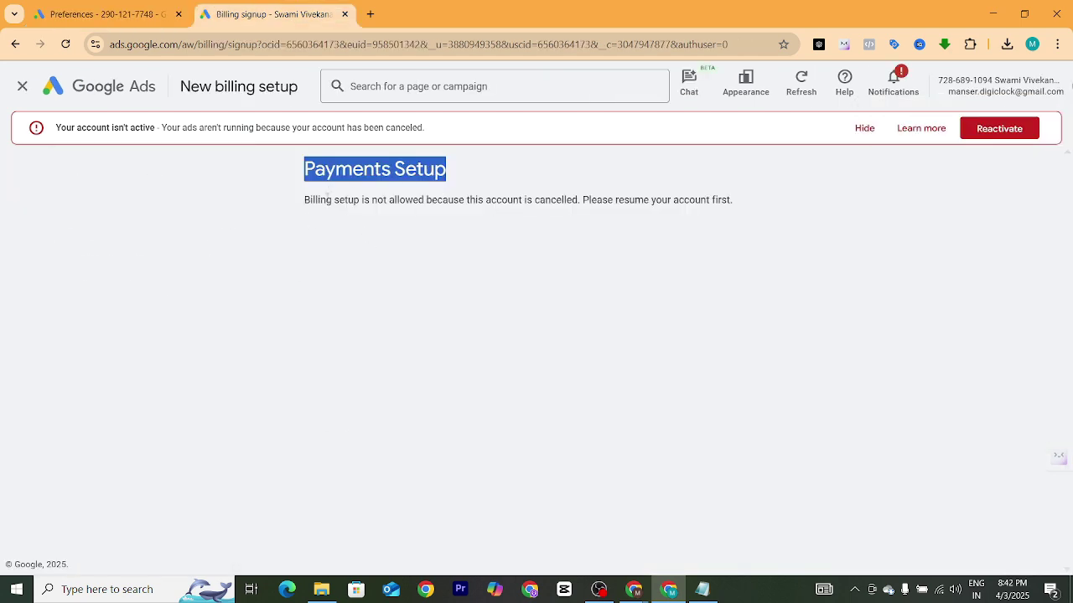
click(105, 14)
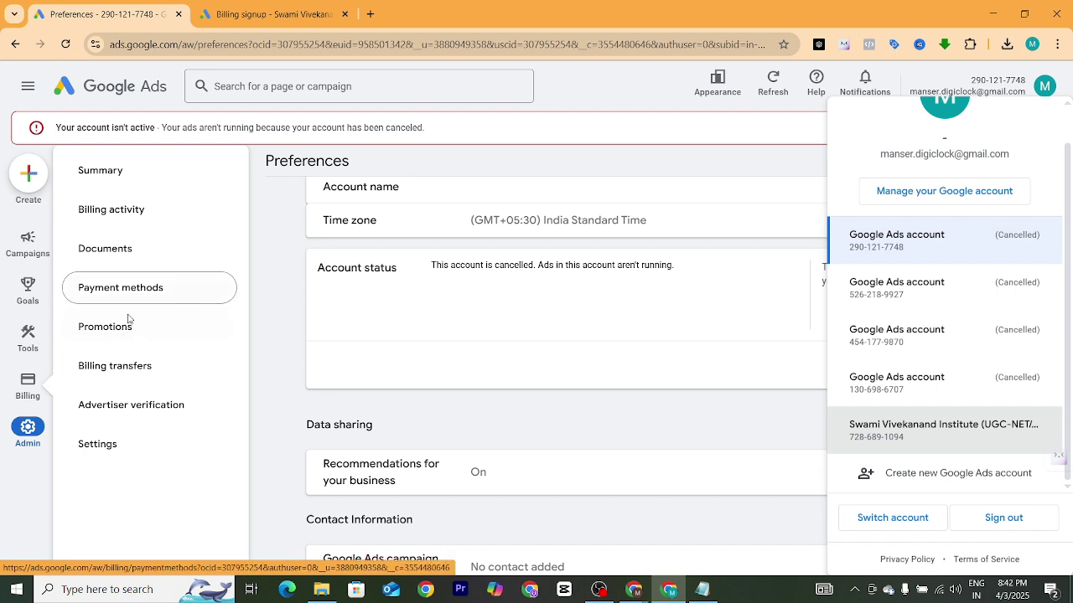
click(110, 172)
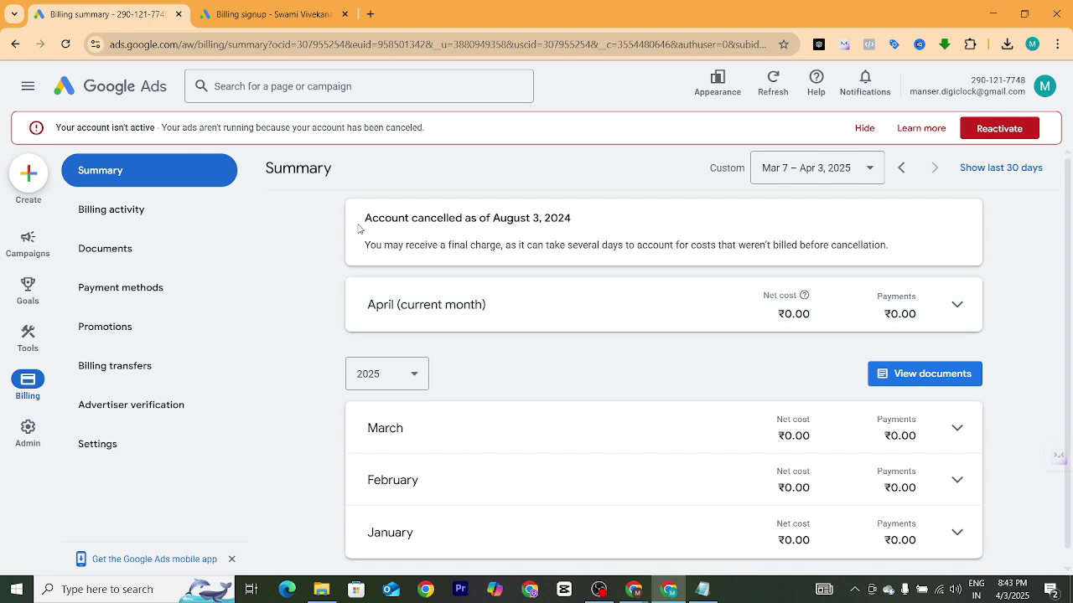
- Examine the cancellation date and the final charge note in the billing summary
drag(359, 228, 589, 227)
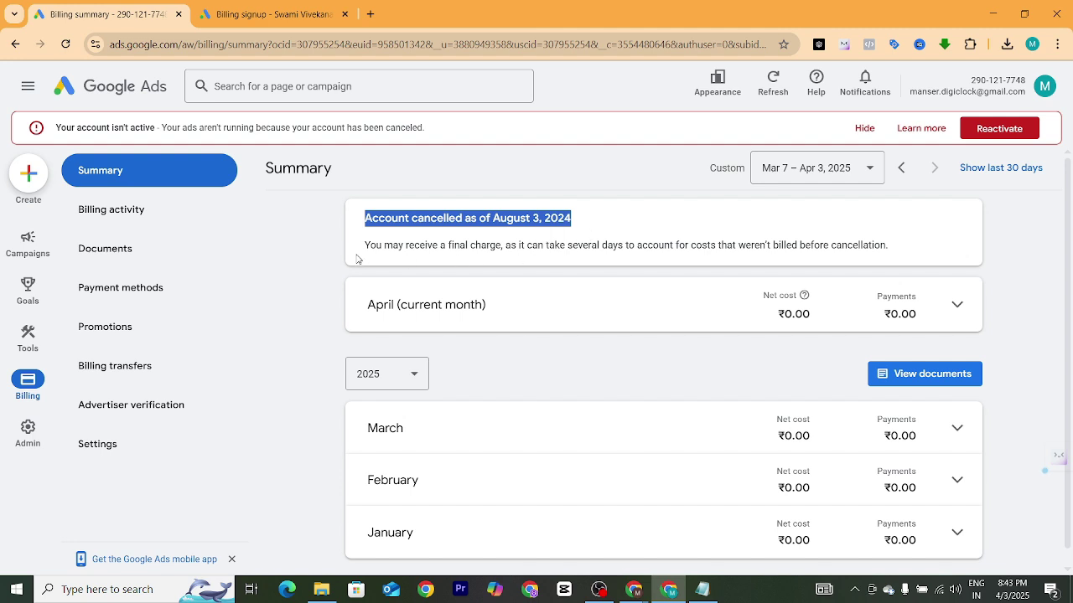
drag(360, 250, 647, 255)
drag(685, 259, 900, 261)
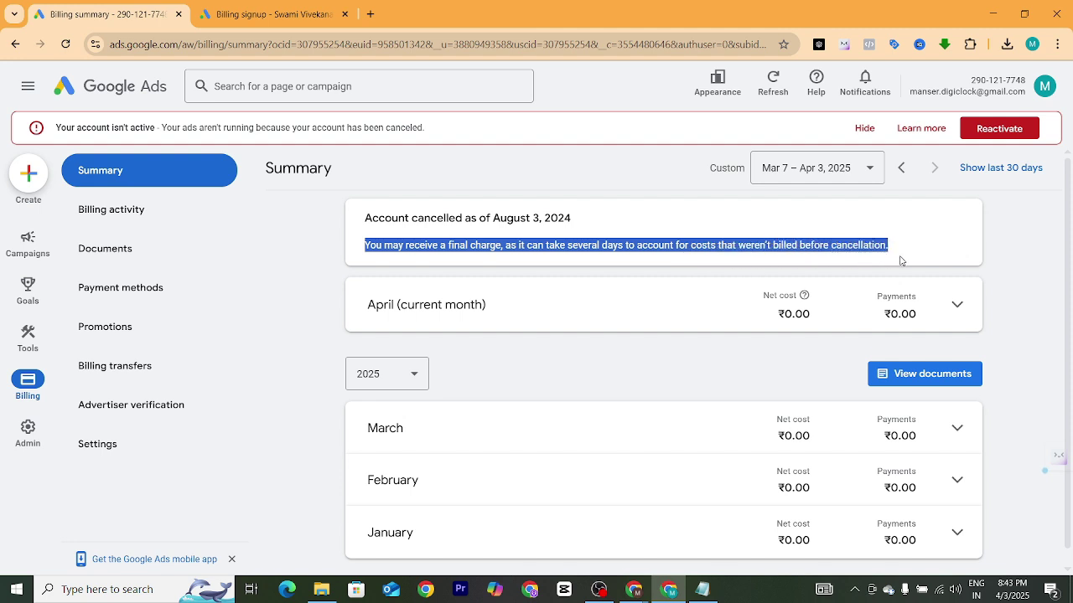
click(927, 252)
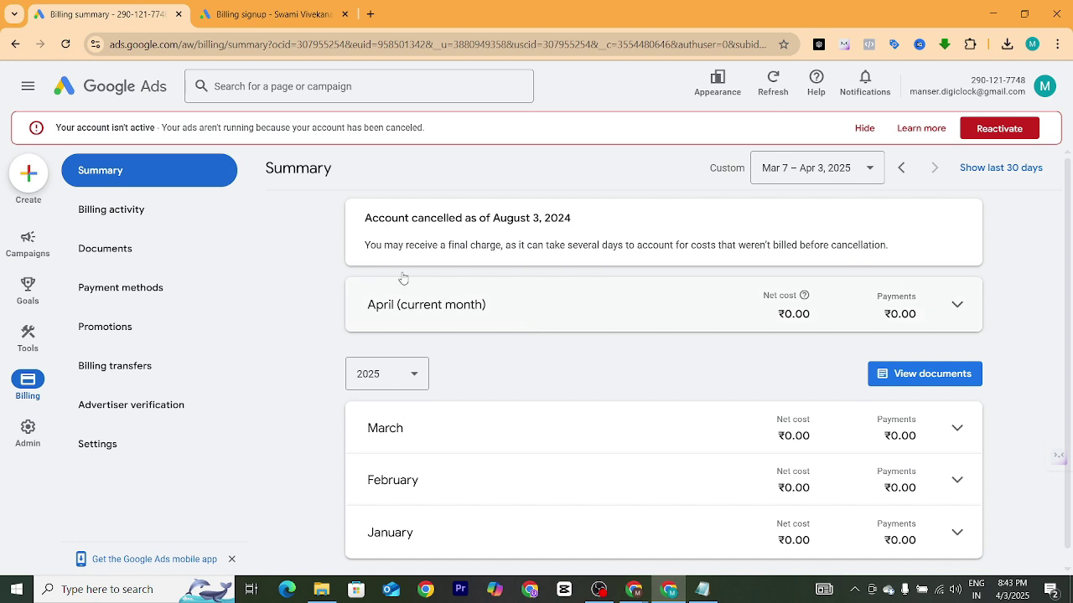
drag(520, 218, 589, 228)
click(588, 228)
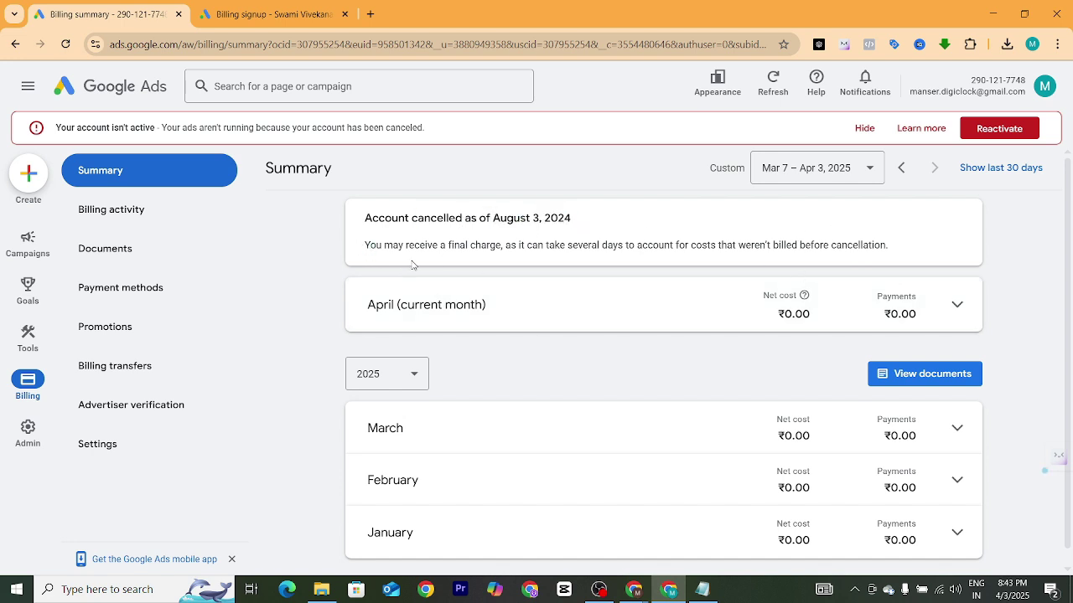